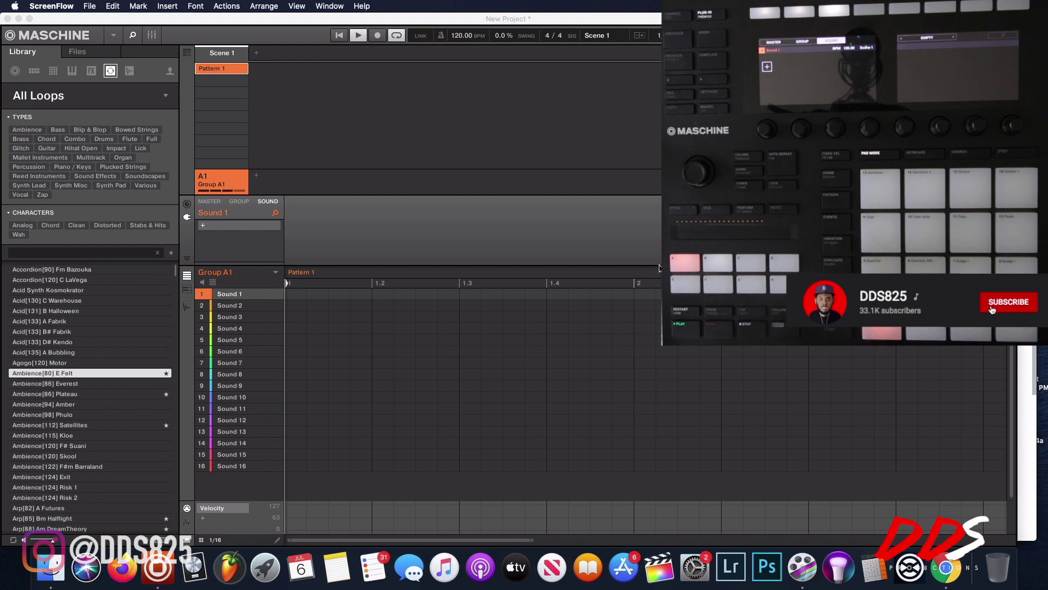
key(space)
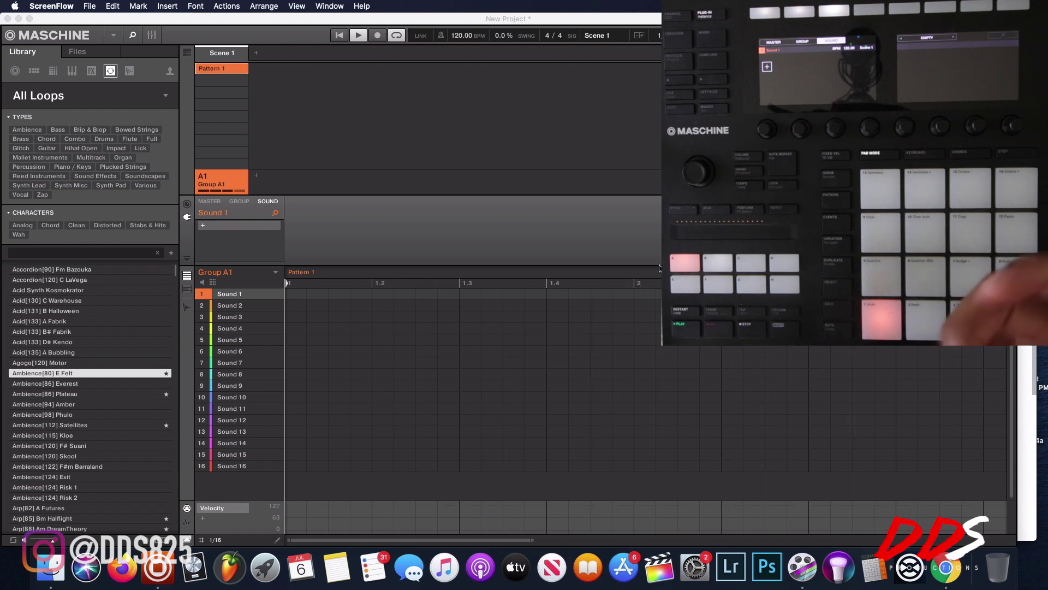
key(space)
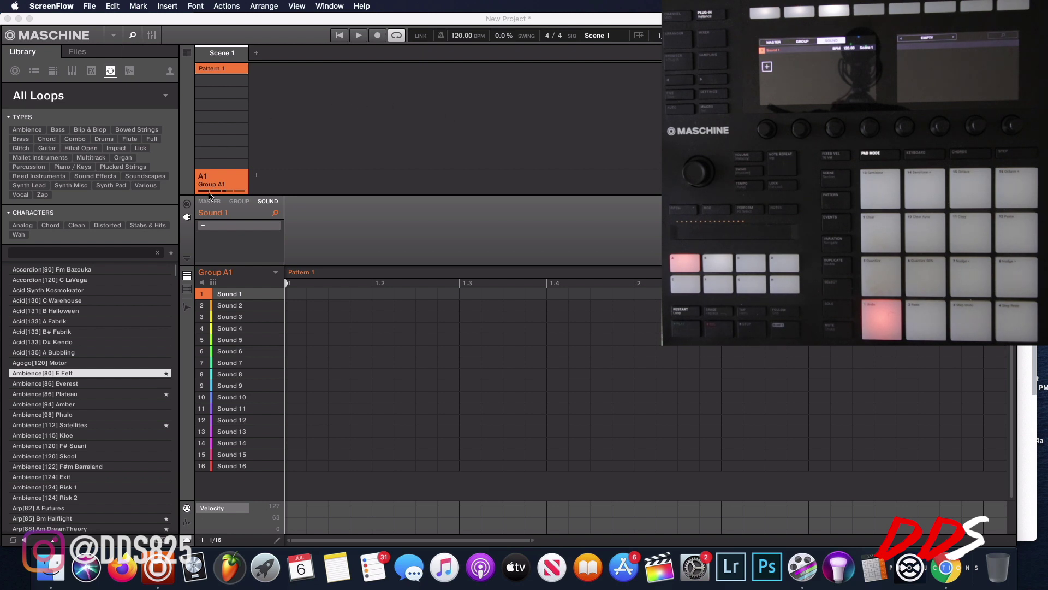
Load the Output Arcade plug-in on Sound 1 of Group A1 and load its Hot Fuzz kit.
click(210, 229)
mouse_move(245, 338)
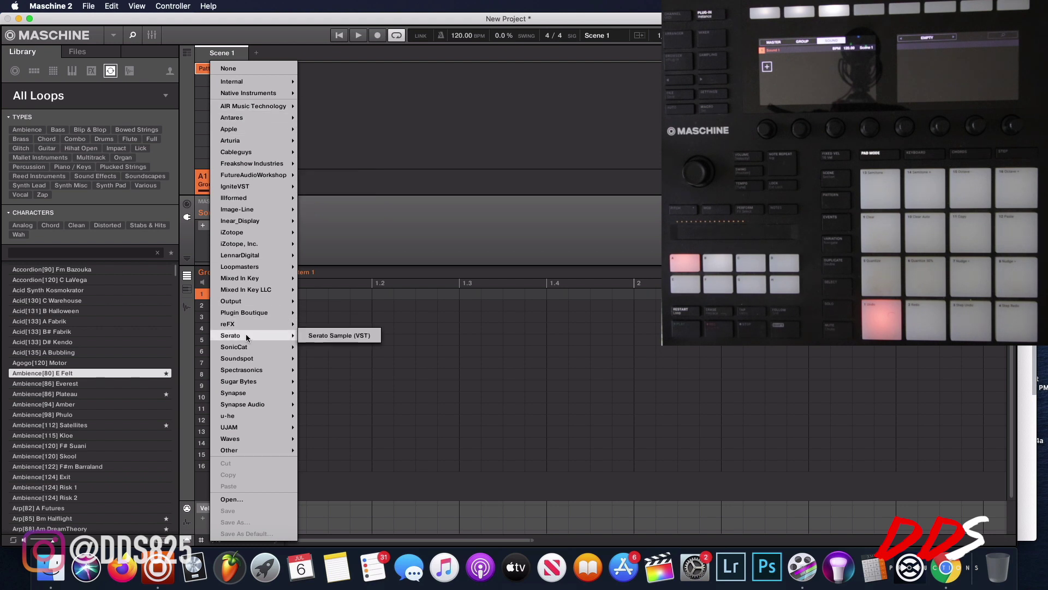
mouse_move(272, 303)
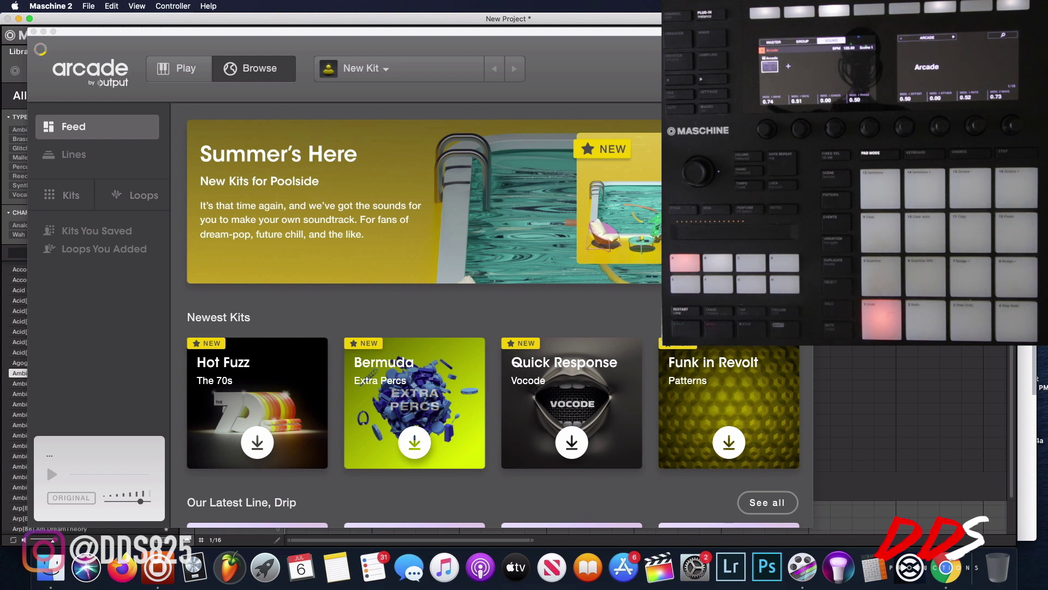
click(279, 404)
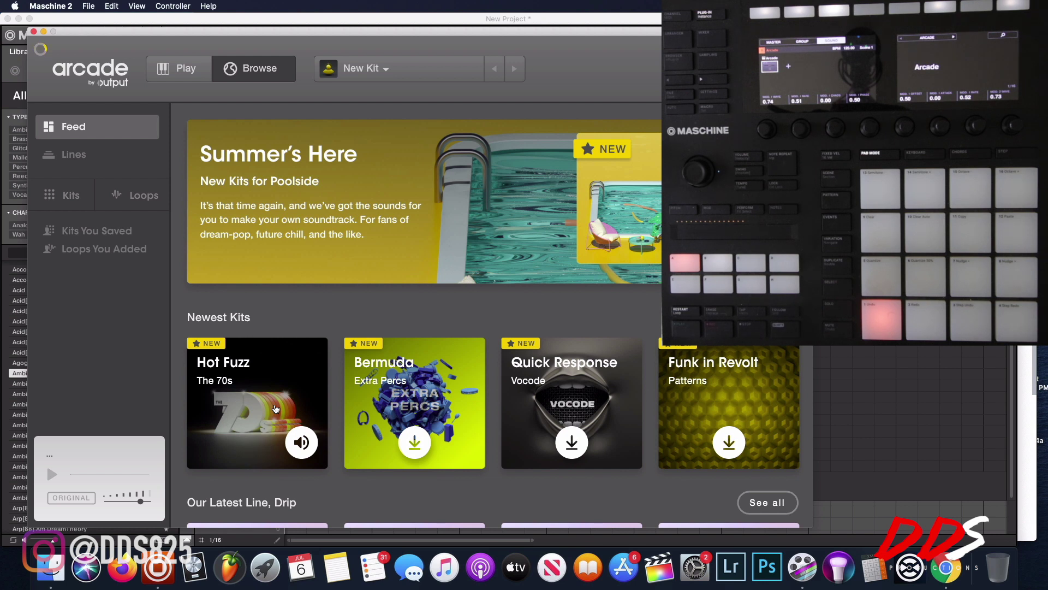
click(276, 408)
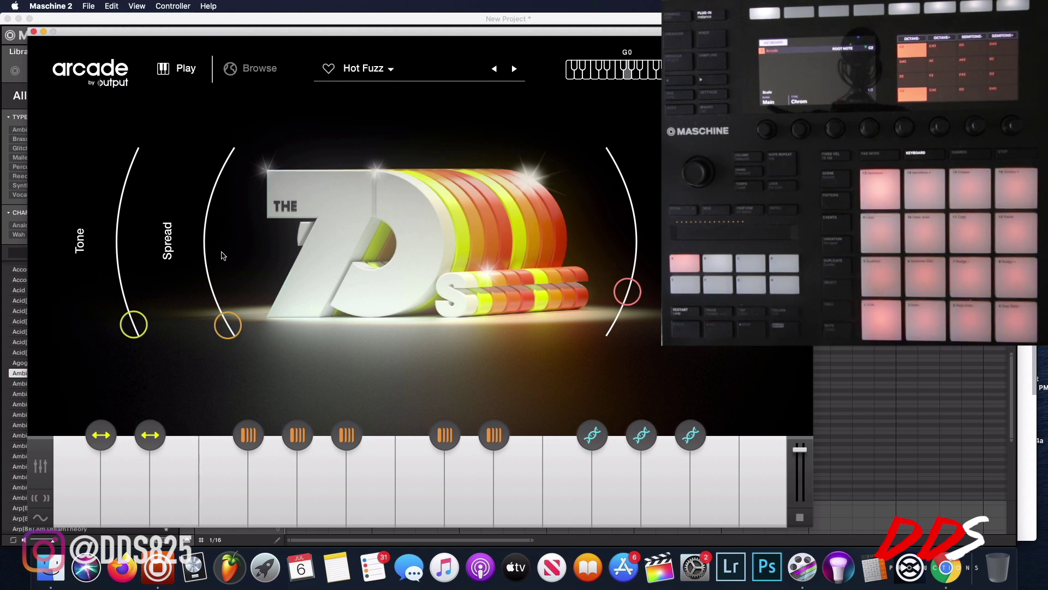
Browse Arcade's Poolside line and load the Red Sky kit.
click(252, 76)
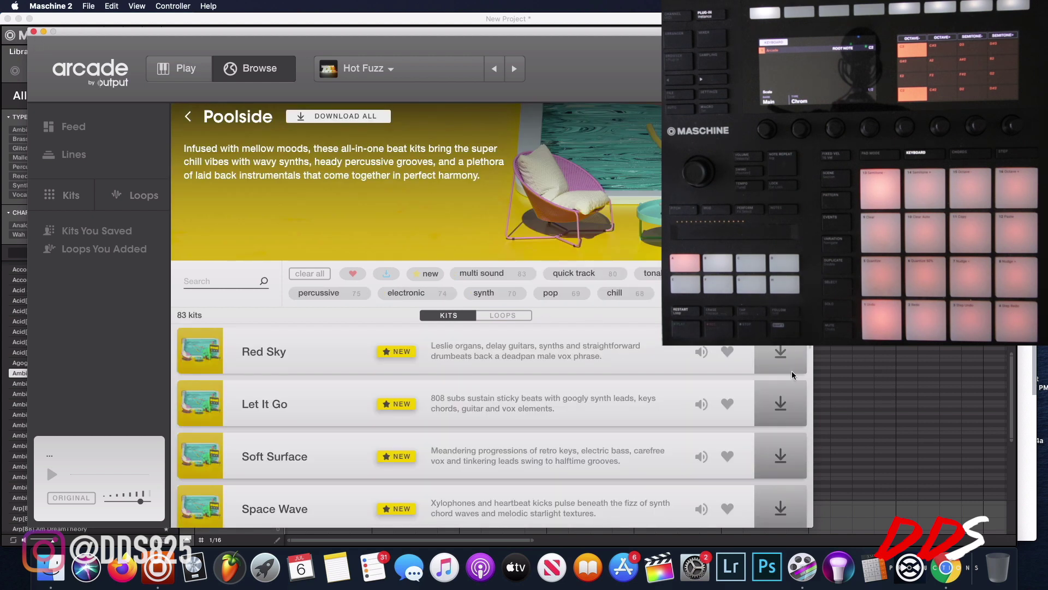
scroll(650, 420, down, 3)
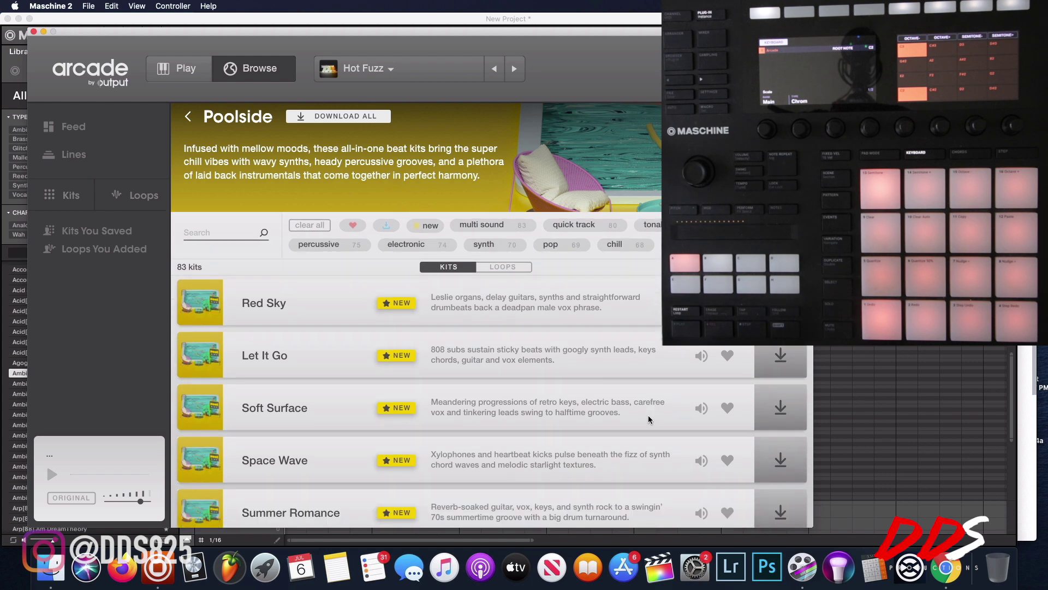
scroll(649, 419, up, 3)
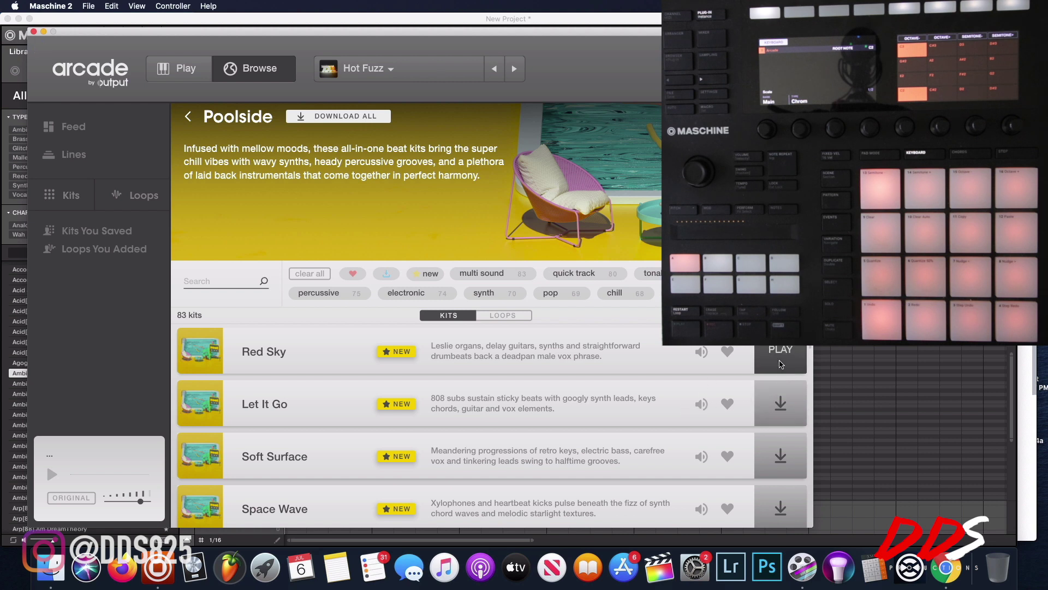
click(778, 360)
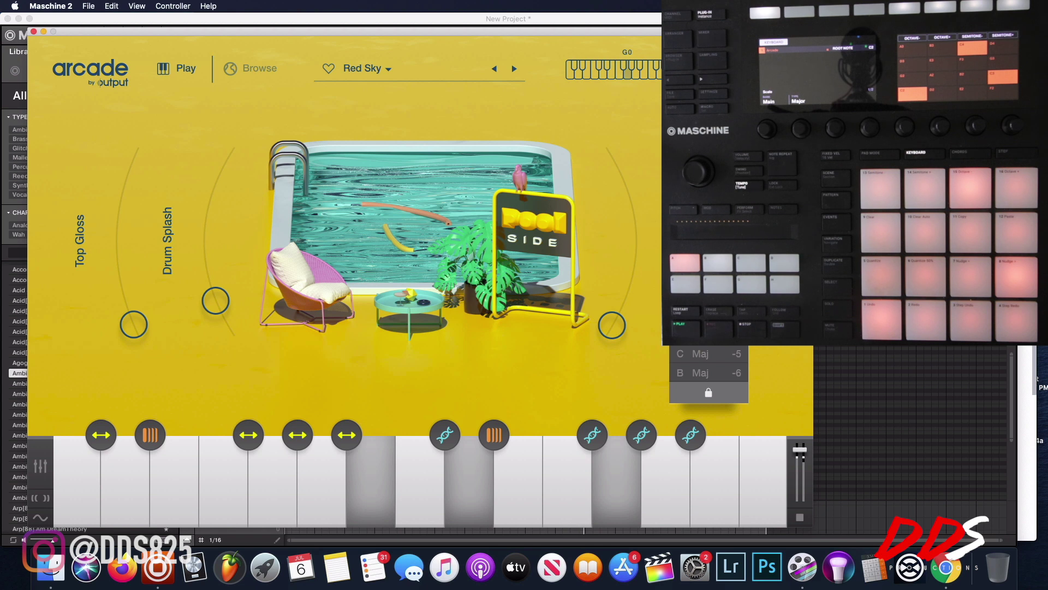
Close the Arcade window and extend the three long notes in Pattern 1 to the pattern's end.
click(34, 31)
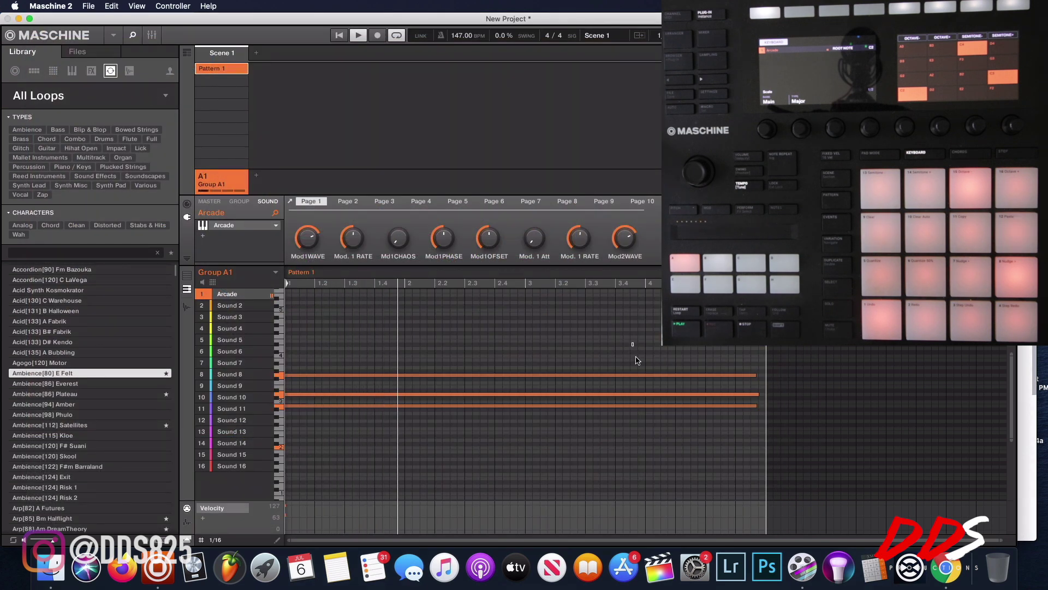
click(758, 404)
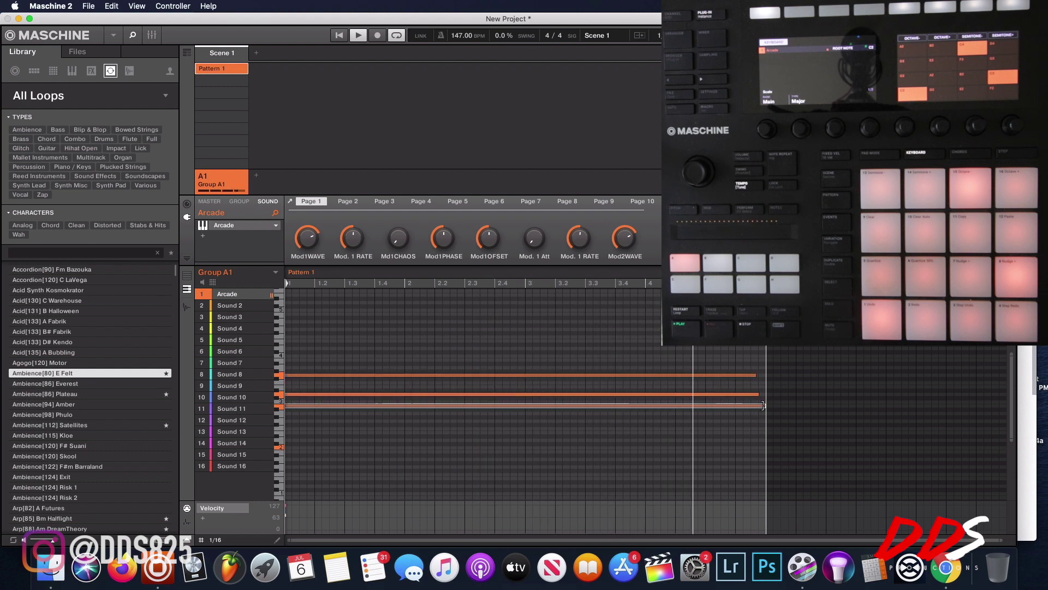
click(759, 392)
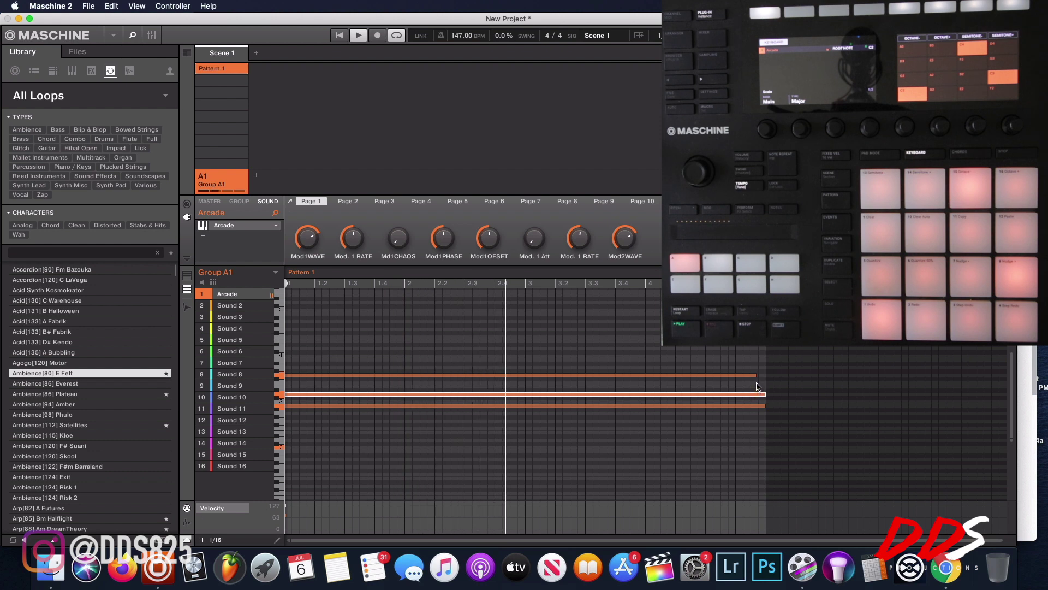
click(756, 374)
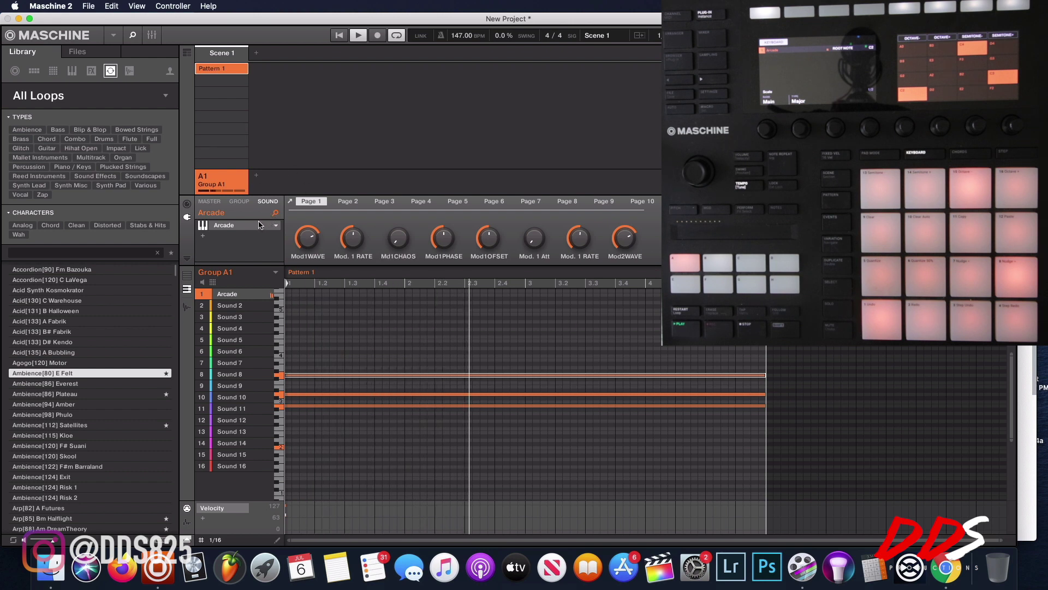
key(space)
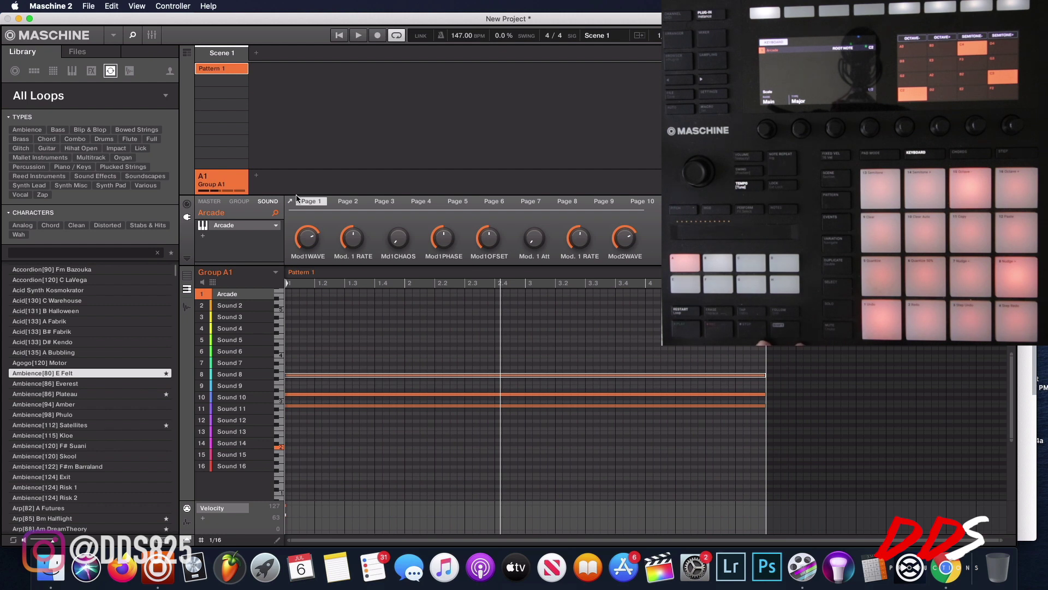
Reopen Arcade on Group A1 to look over the Poolside kit list, and close its window.
click(291, 202)
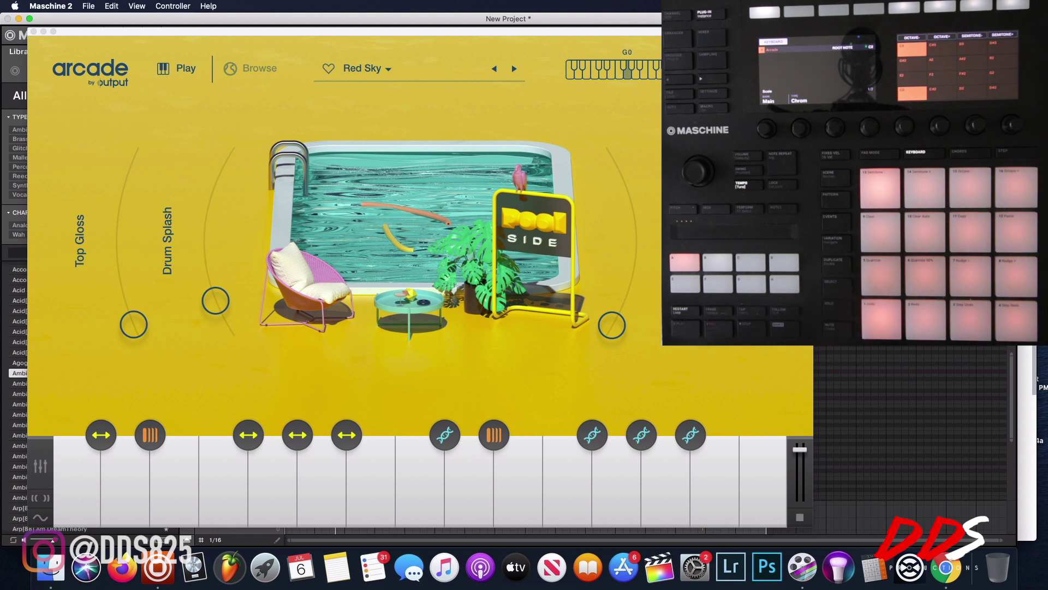
click(257, 74)
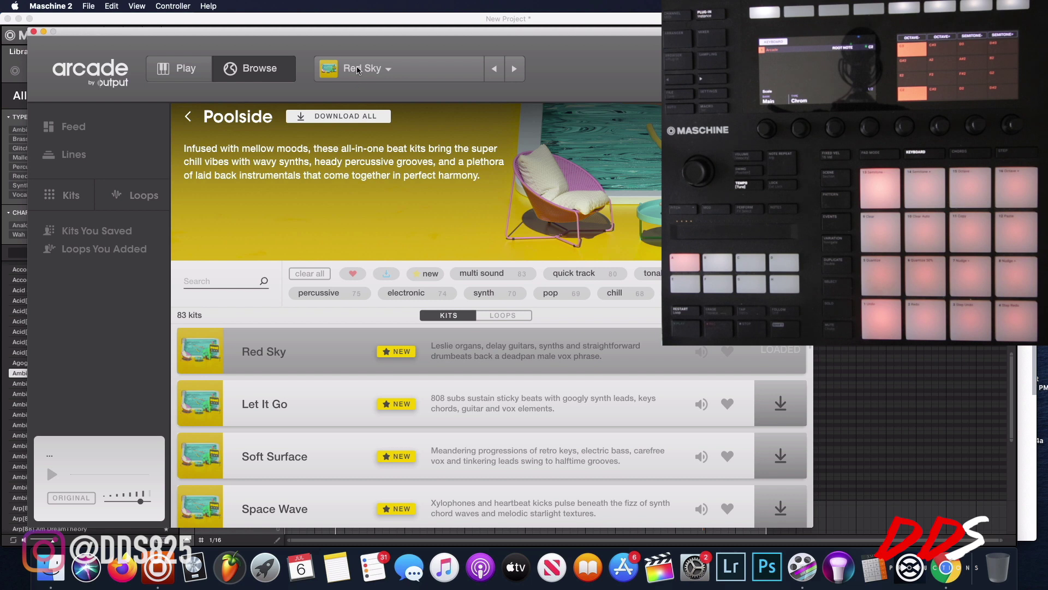
click(33, 31)
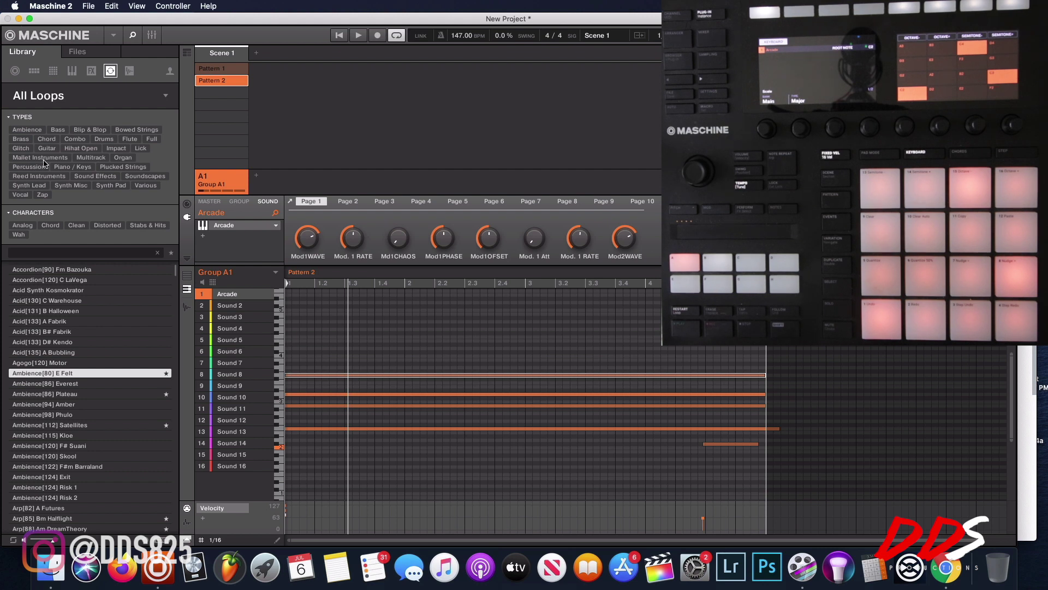
Copy the Arcade plug-in from Group A1 and paste it onto Sound 1 of a new Group B1.
click(222, 227)
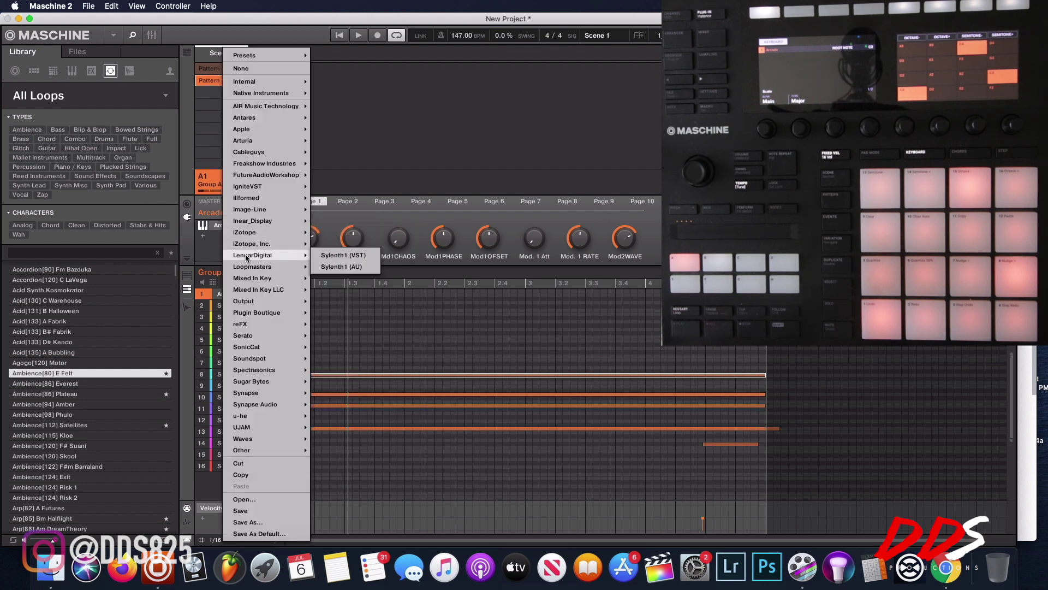
mouse_move(275, 415)
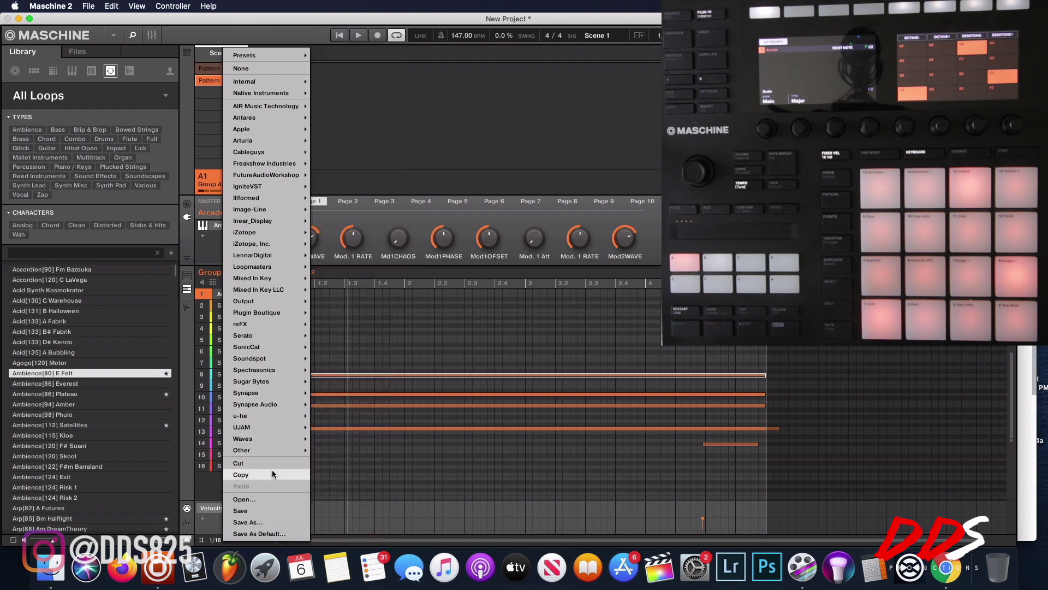
click(273, 471)
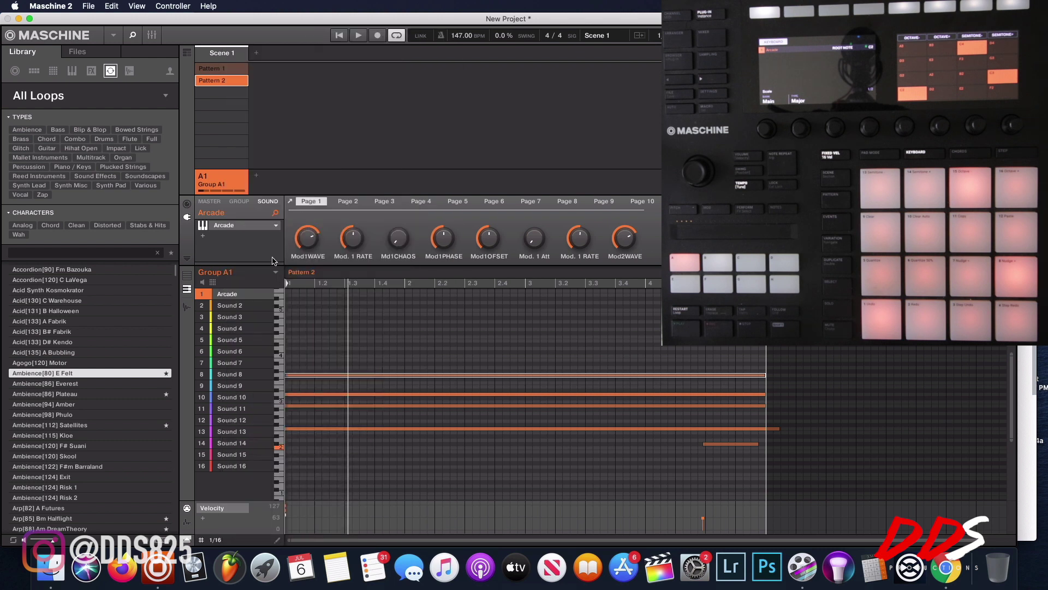
click(256, 177)
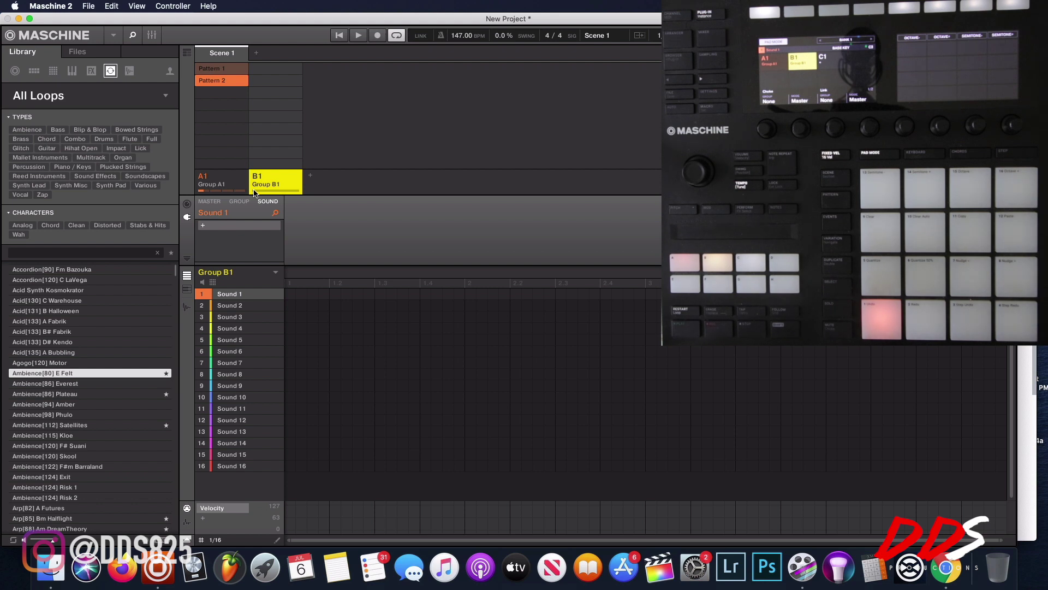
click(221, 224)
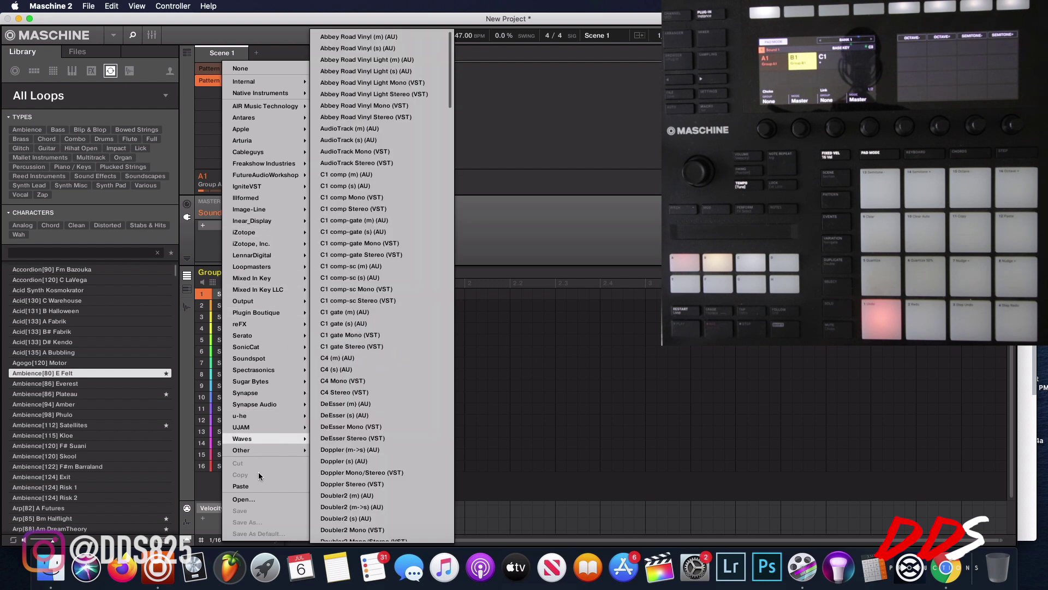
click(256, 482)
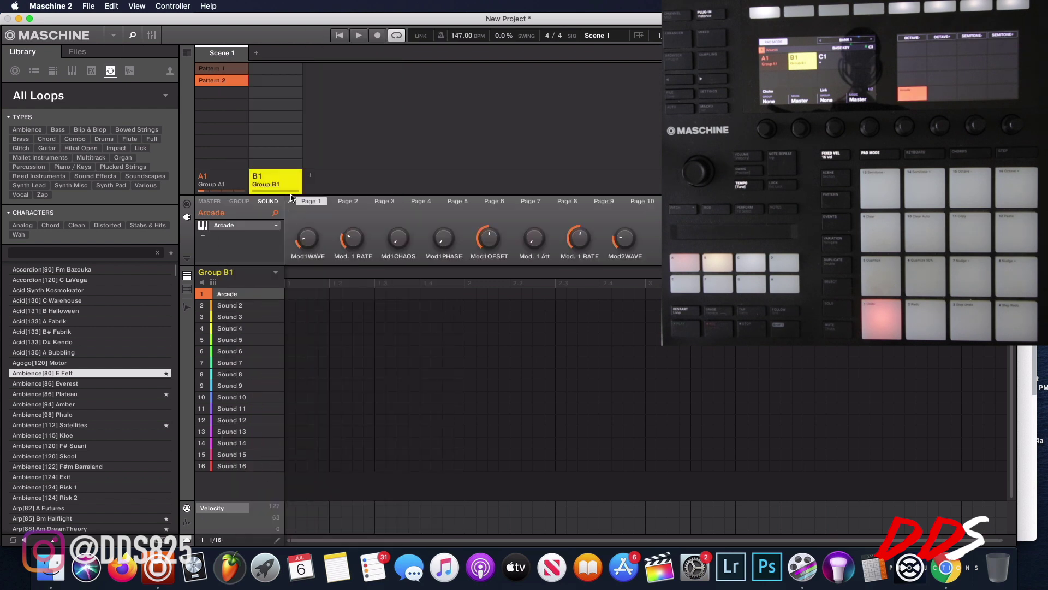
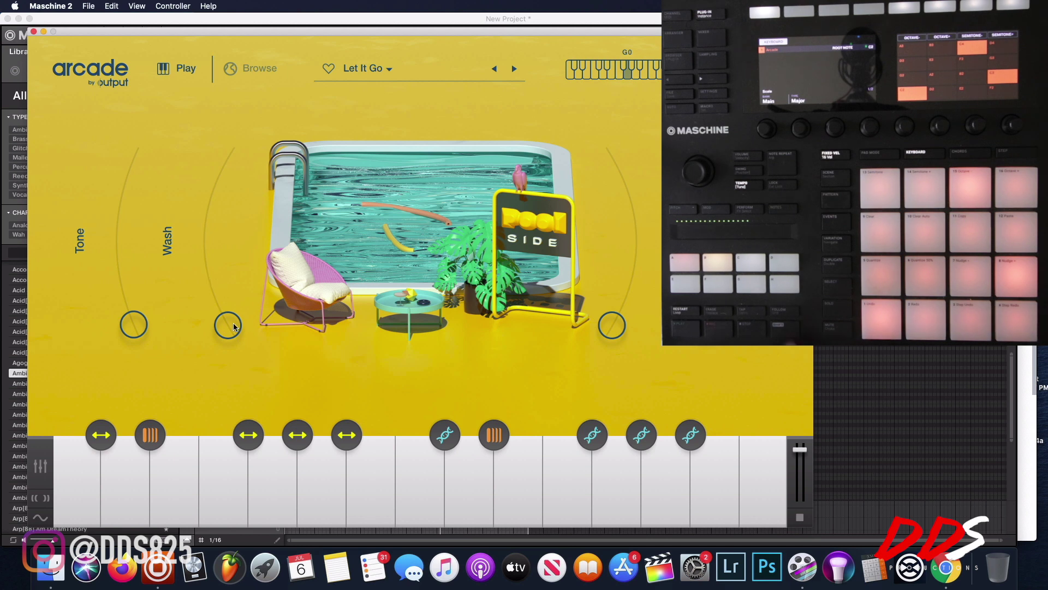
Raise the Let It Go kit's Wash macro past halfway and its rightmost macro slightly, and close the Arcade window.
drag(233, 326, 180, 231)
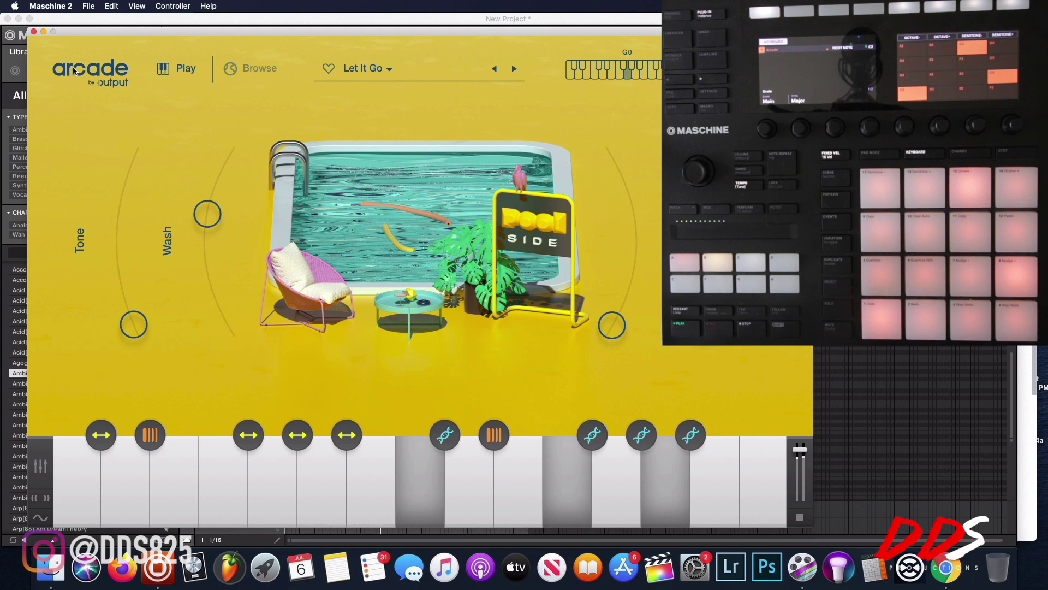
drag(93, 227, 136, 378)
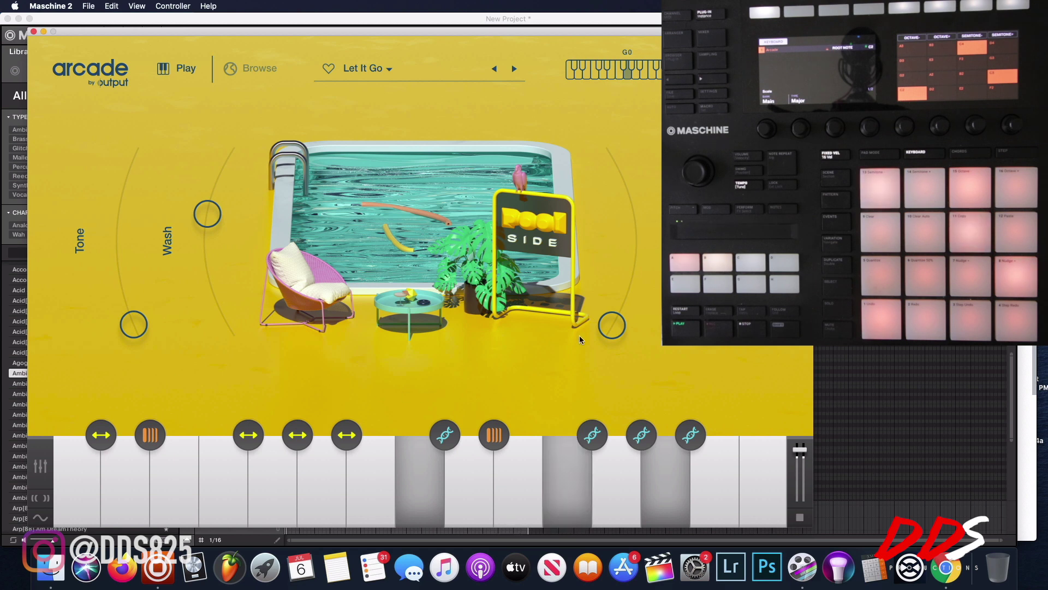
drag(611, 327, 628, 312)
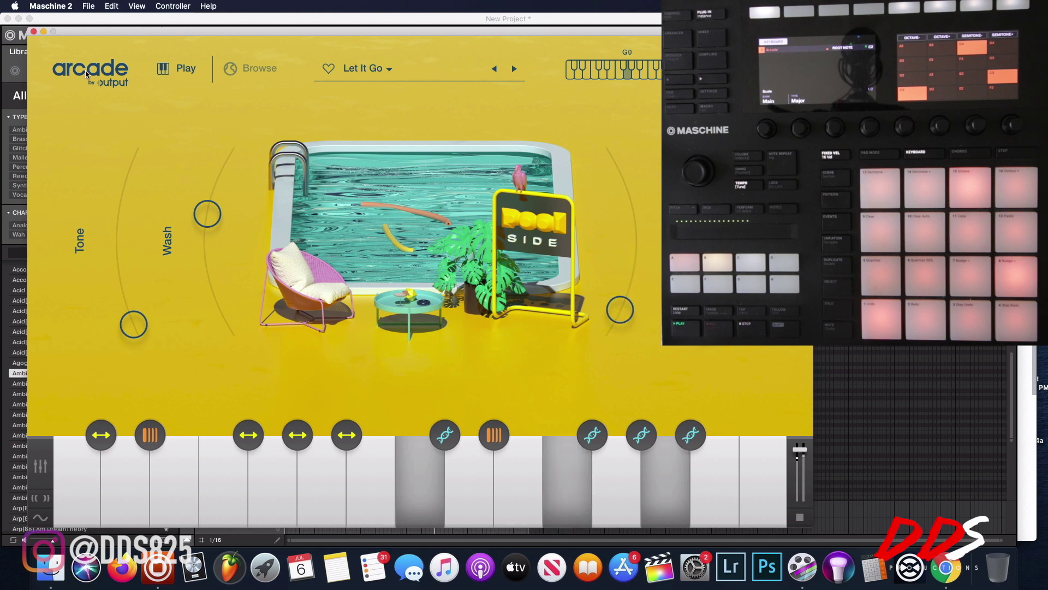
click(34, 32)
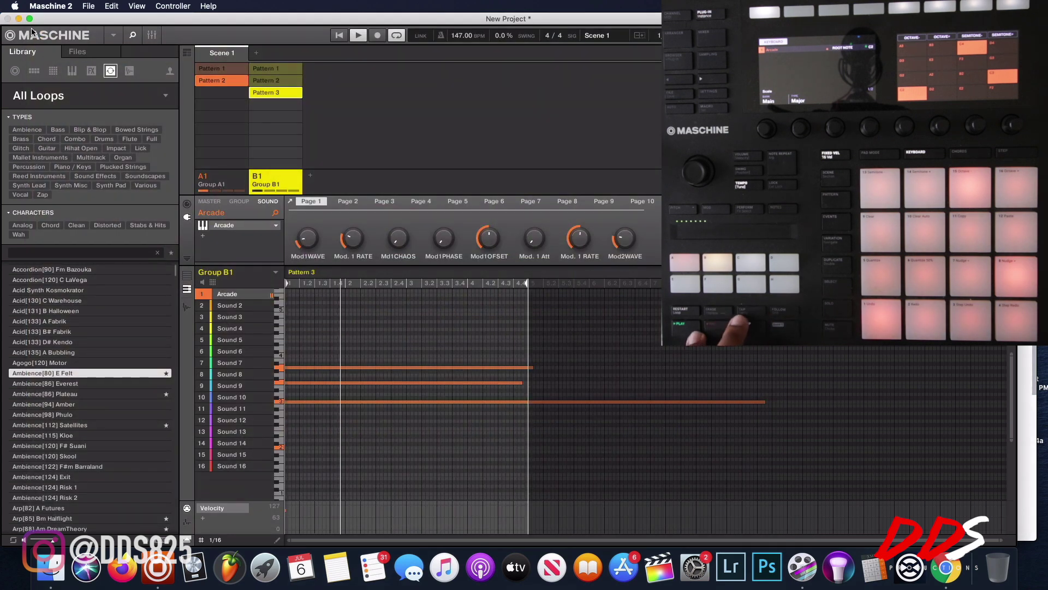
key(space)
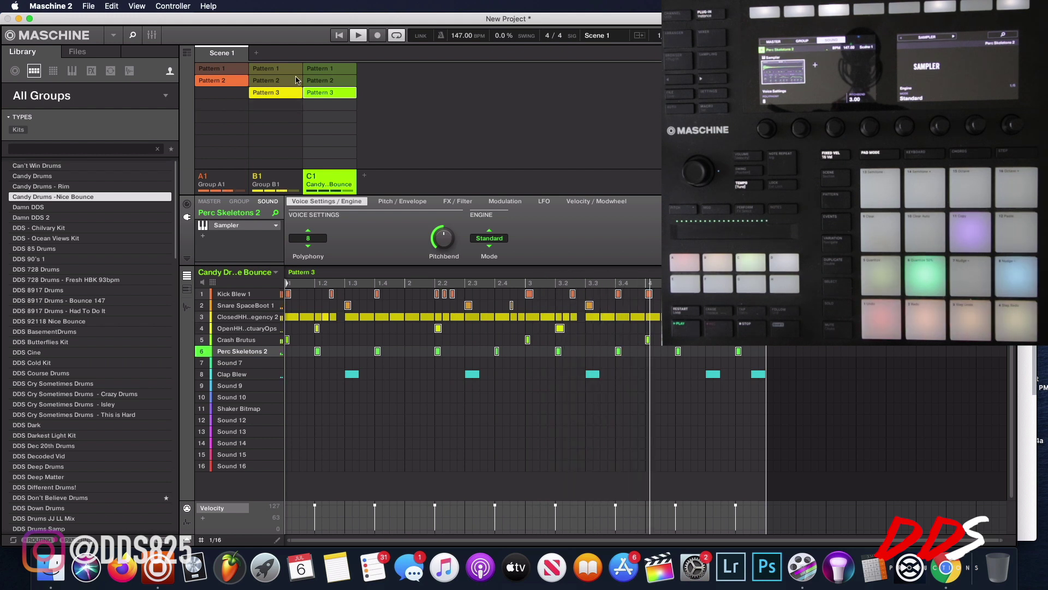
Add Group D1, paste the Arcade plug-in onto its Sound 1 and open the plug-in's interface.
click(365, 175)
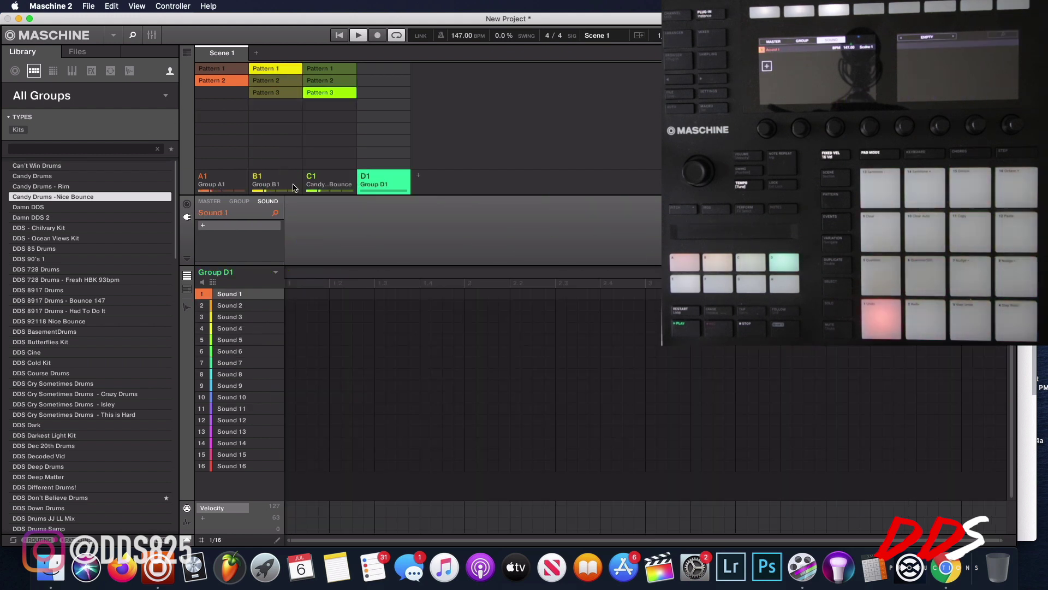
click(222, 229)
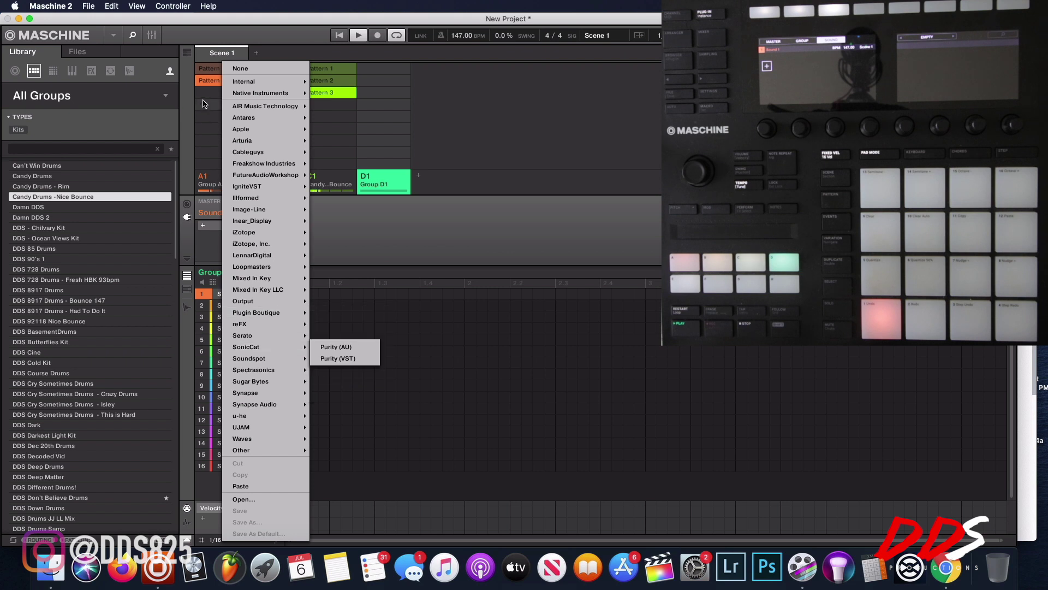
mouse_move(288, 321)
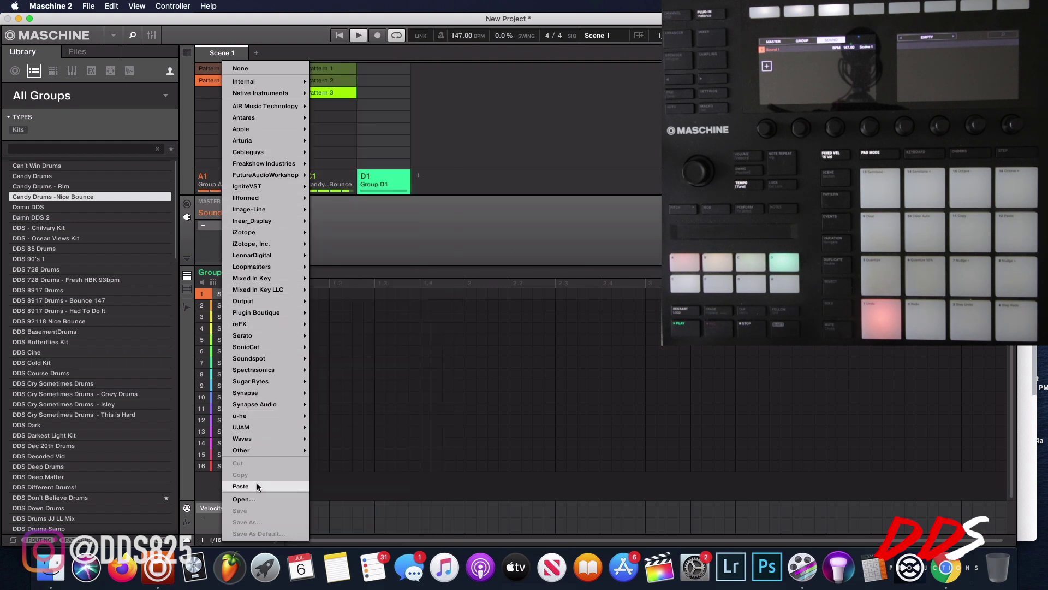
click(257, 486)
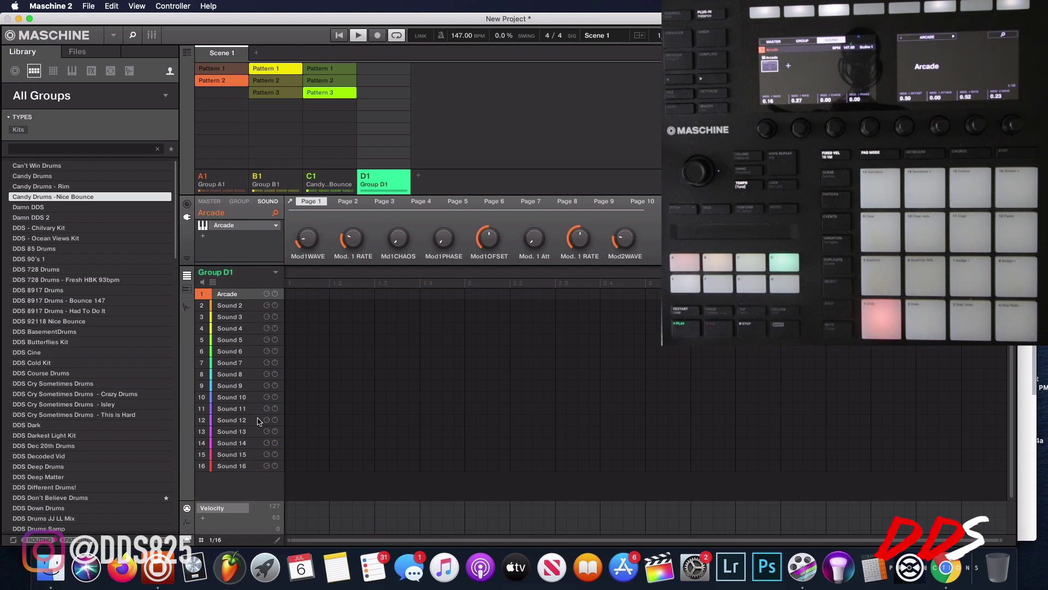
click(244, 229)
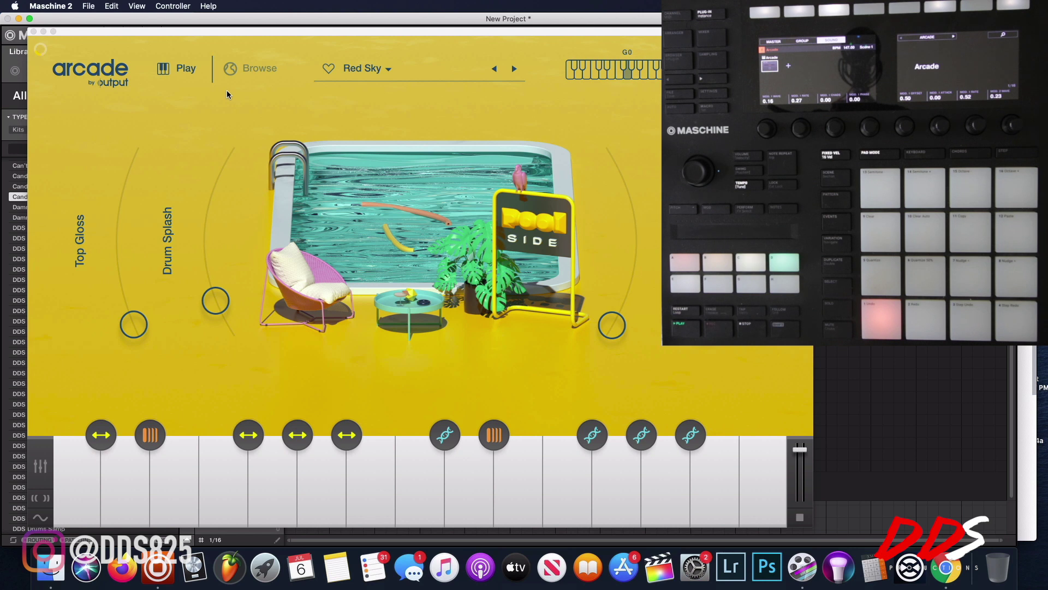
Browse Arcade's lines, open the Hooked vocal line and load its Call Me kit.
click(229, 71)
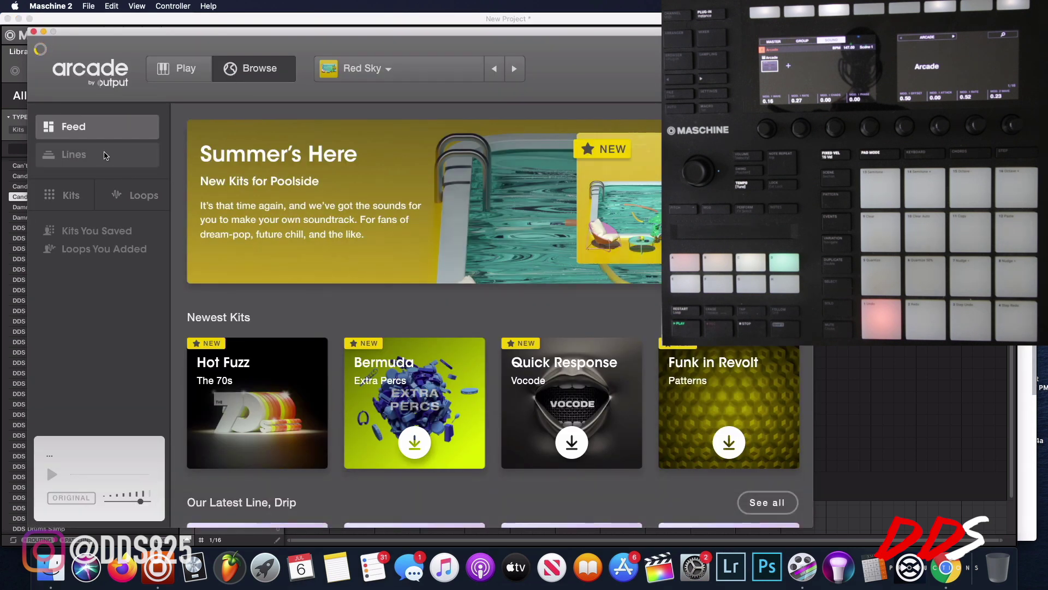
click(71, 154)
scroll(276, 386, down, 5)
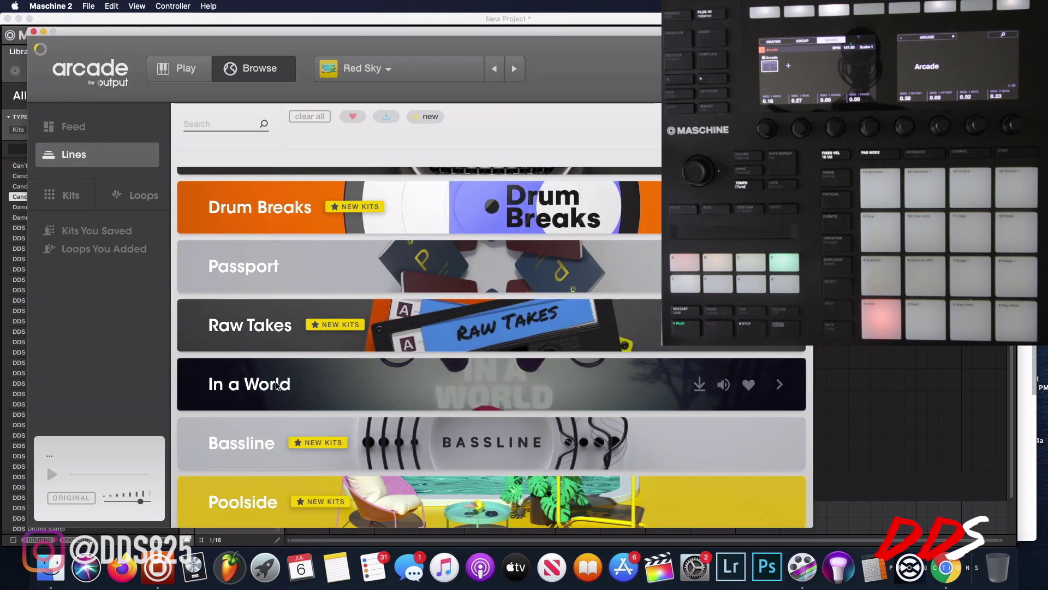
scroll(276, 386, down, 10)
click(276, 380)
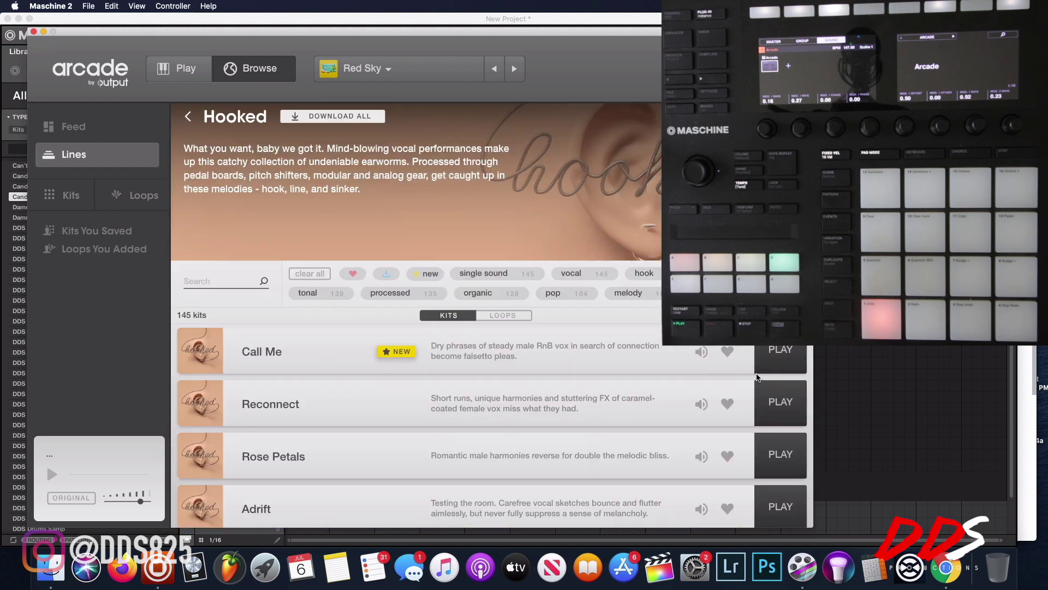
click(612, 348)
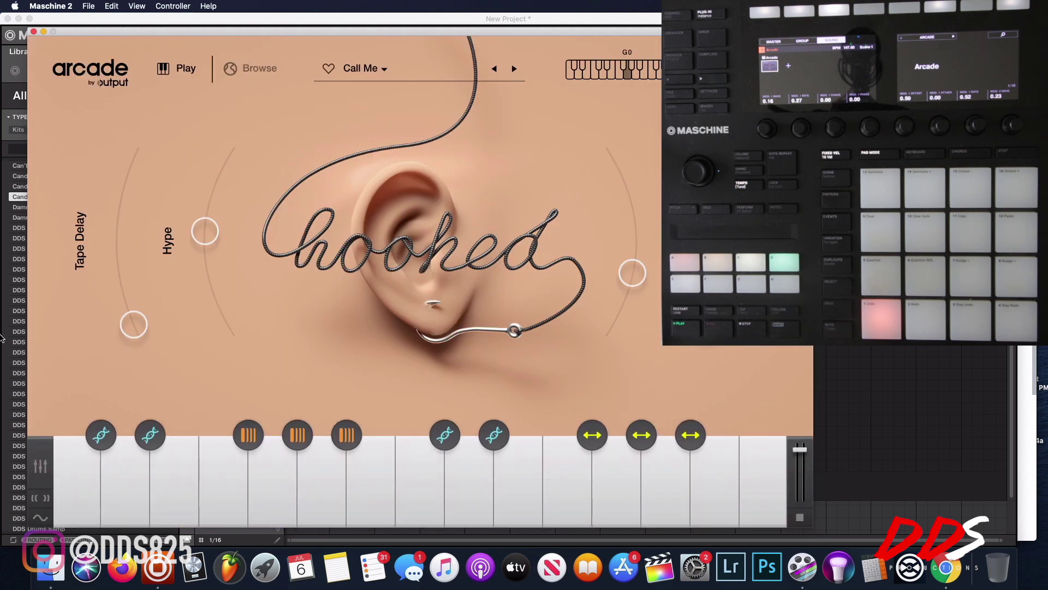
Audition the Call Me kit's Hype macro at high and low levels, finishing near its maximum.
click(41, 33)
click(232, 72)
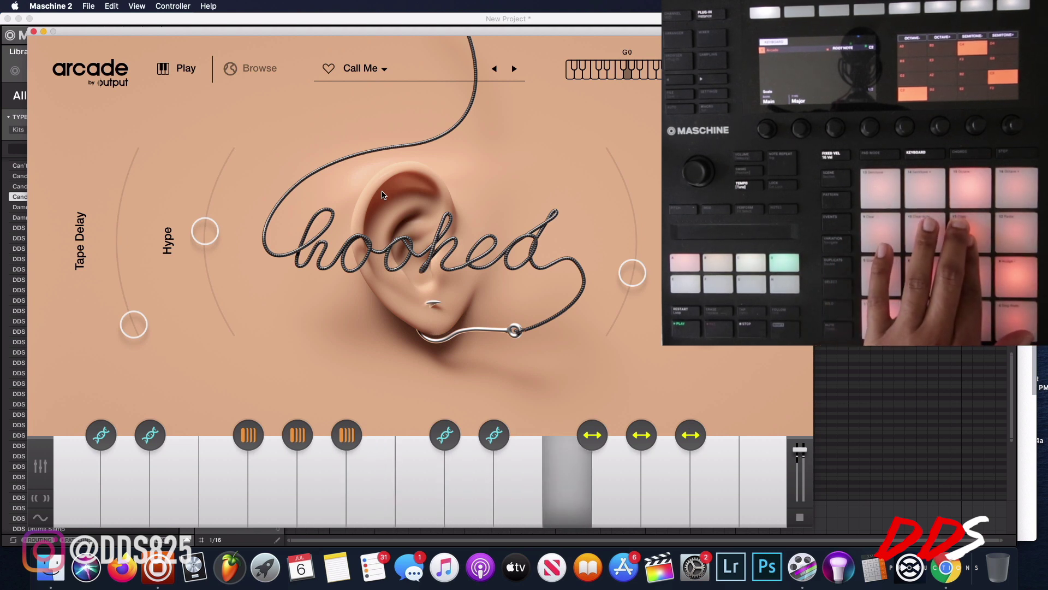
drag(203, 233, 195, 189)
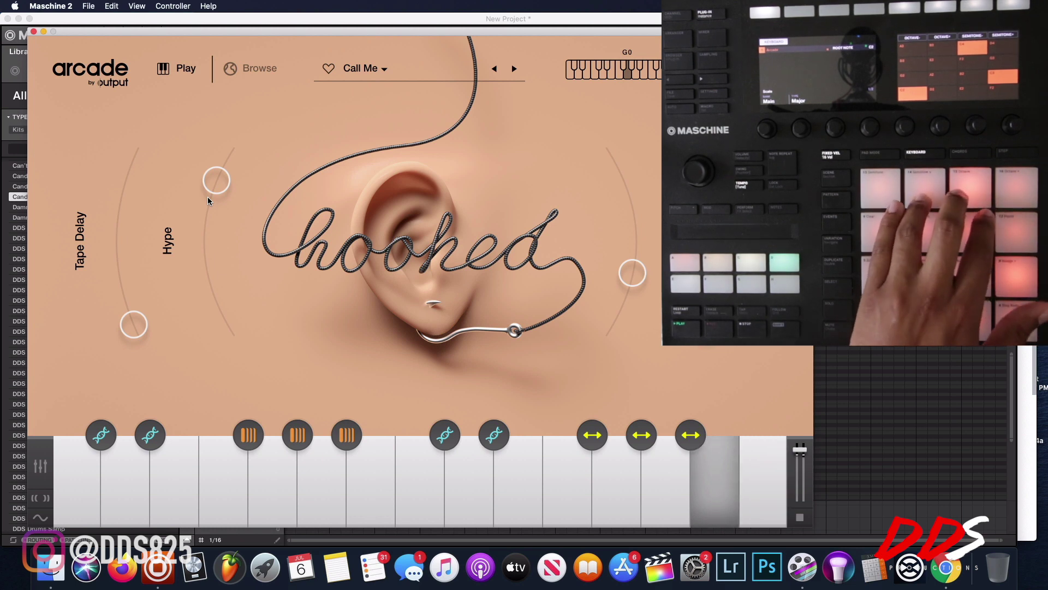
drag(207, 198, 329, 316)
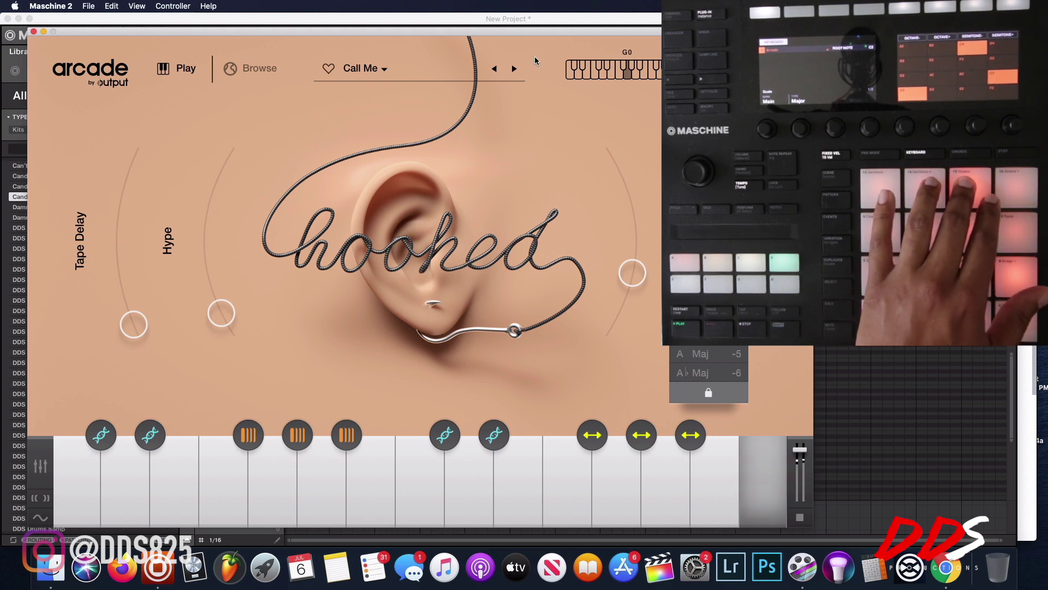
drag(212, 338, 194, 185)
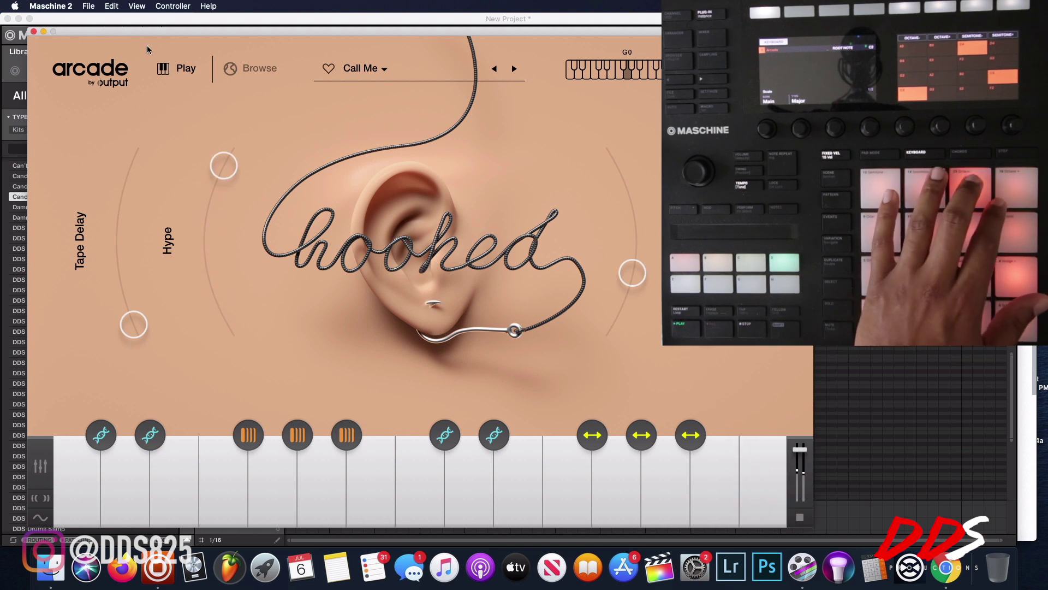
Load the Reconnect kit from the Hooked line and raise its Hype macro to about three quarters.
click(252, 68)
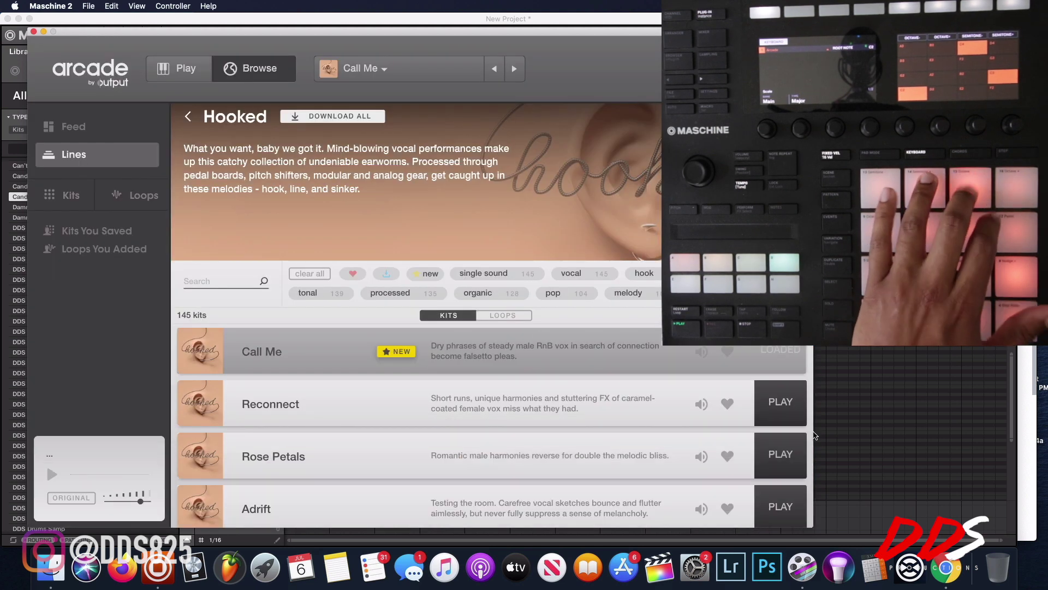
click(765, 403)
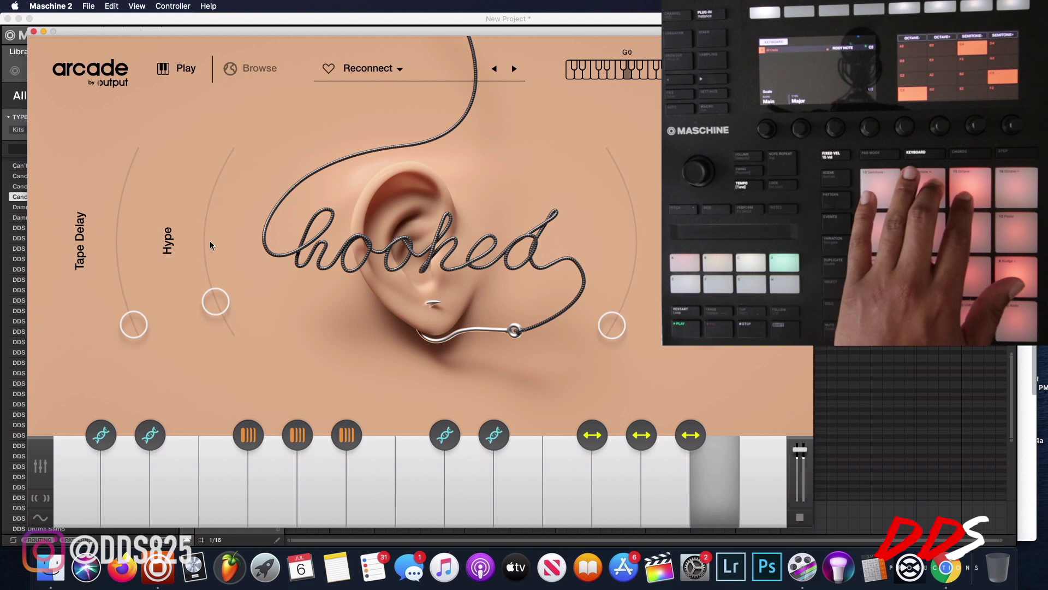
drag(197, 221, 195, 201)
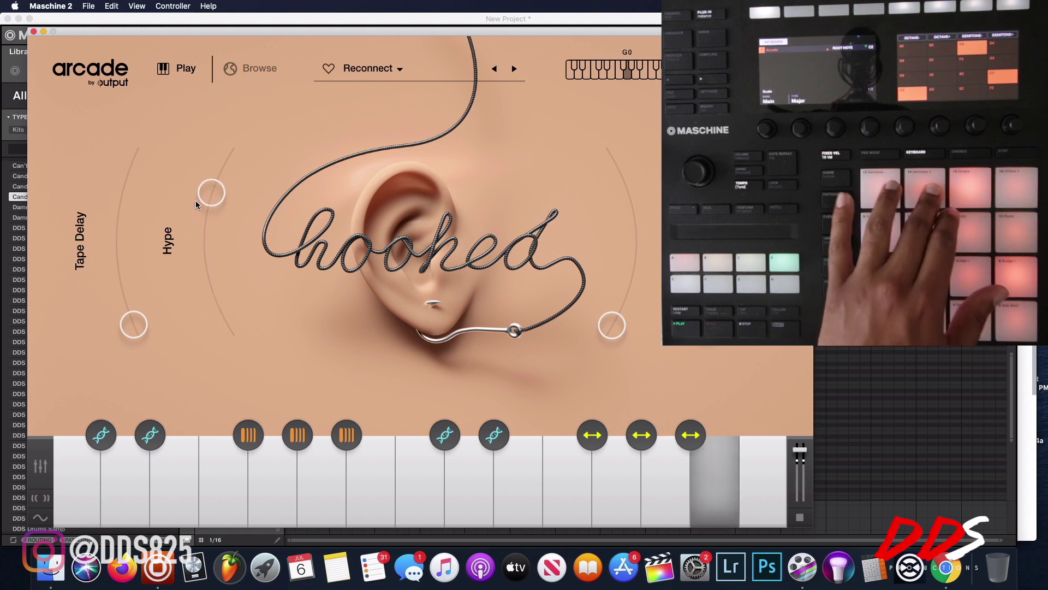